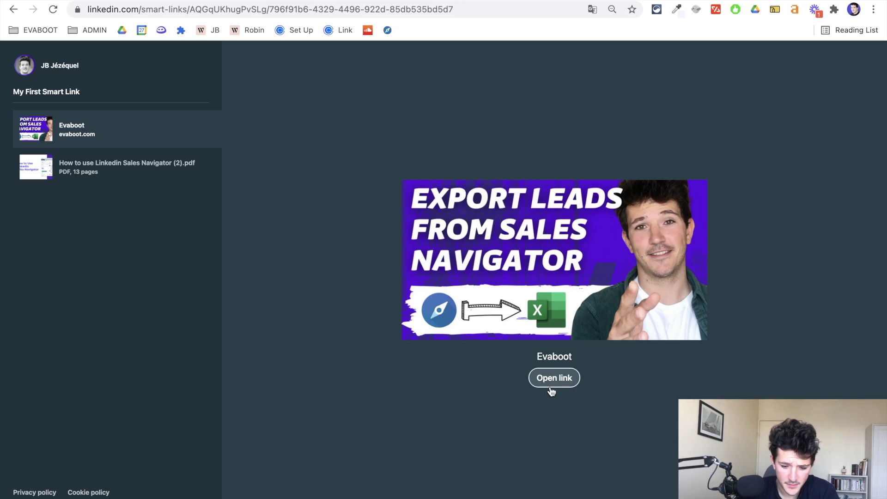
Preview the Evaboot website from the shared link and scroll through its content
click(552, 387)
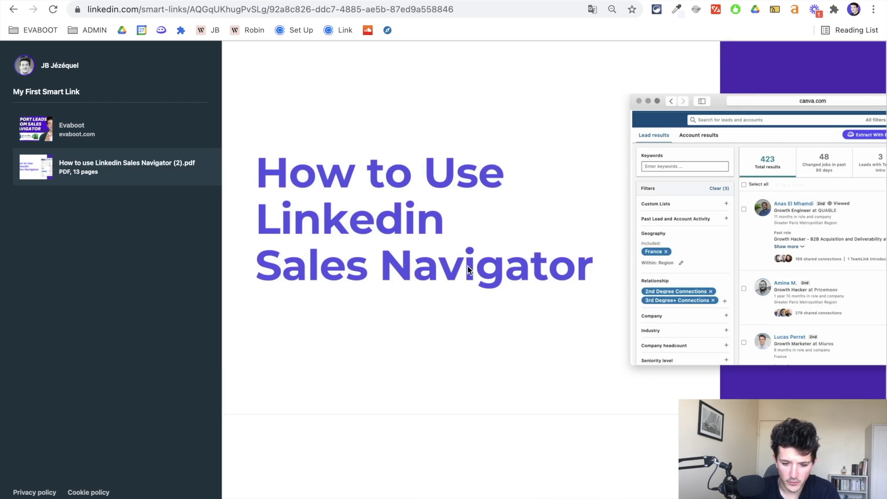
scroll(482, 288, down, 4)
scroll(482, 289, down, 5)
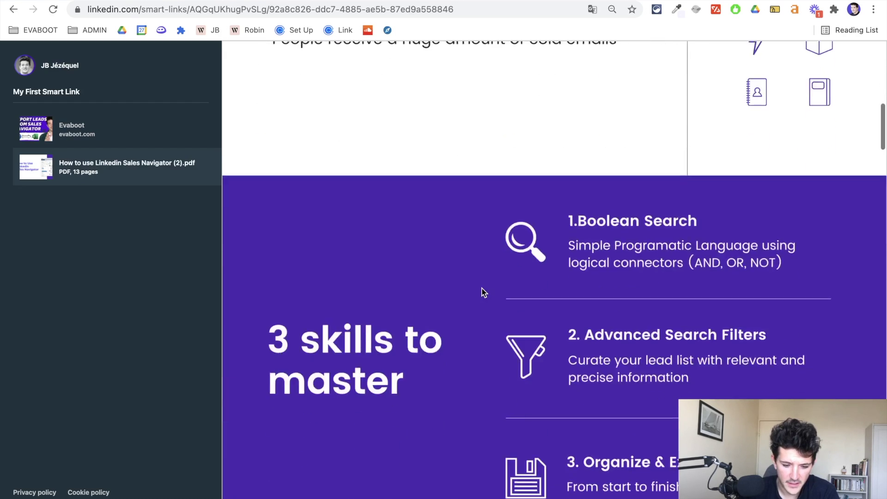
scroll(481, 291, up, 15)
scroll(482, 288, down, 10)
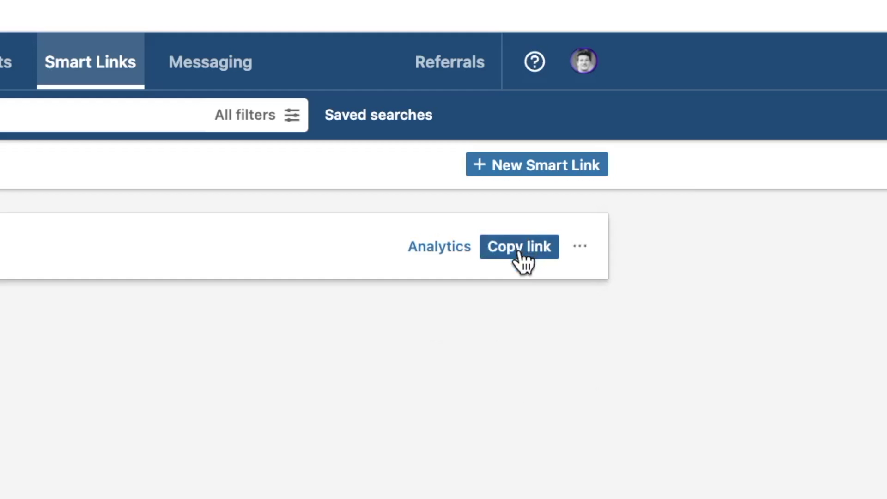
Copy My First Smart Link's address and open its detail page showing one 29-second viewer
click(639, 128)
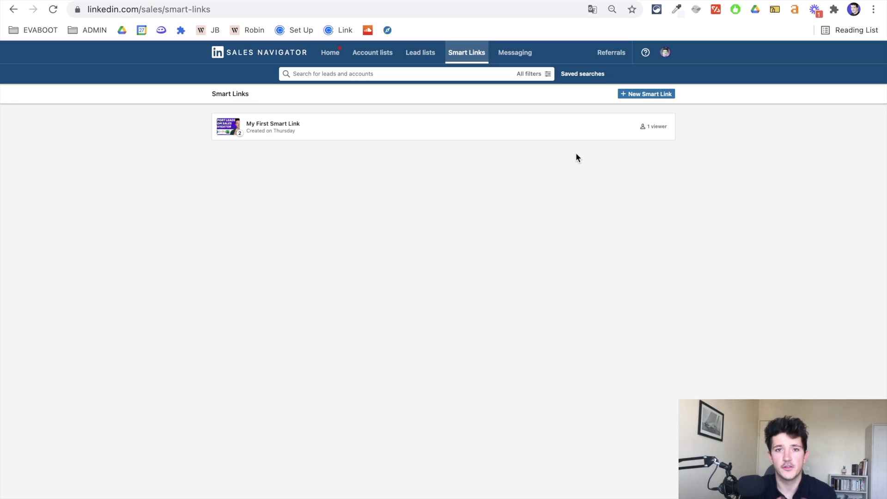
click(576, 134)
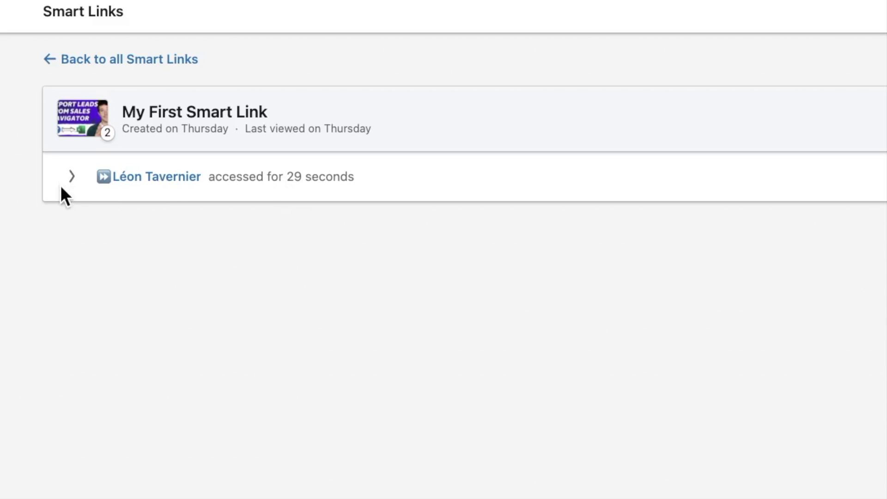
Expand the viewer's activity to reveal the Evaboot website visit and 23 seconds on the PDF
mouse_move(177, 181)
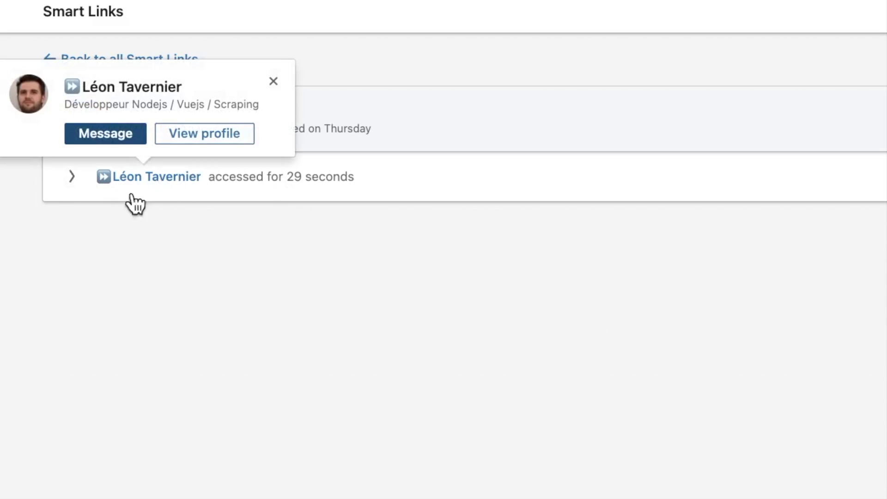
click(72, 177)
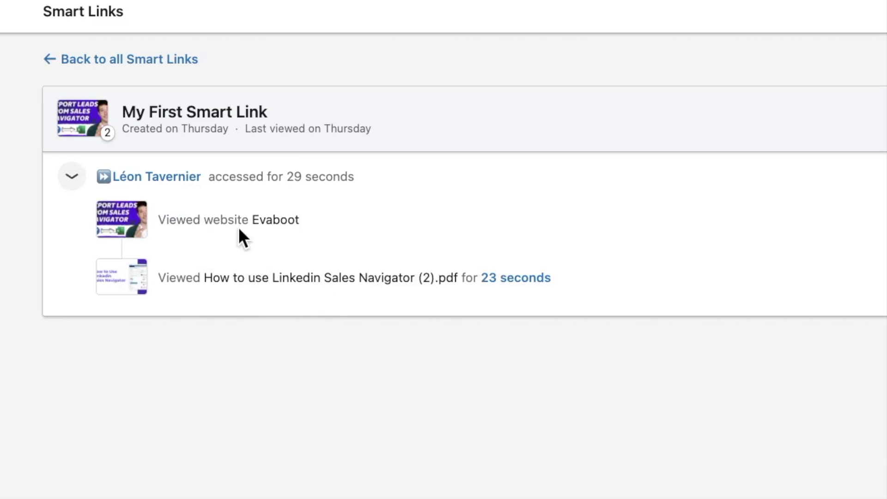
drag(165, 222, 335, 219)
click(319, 250)
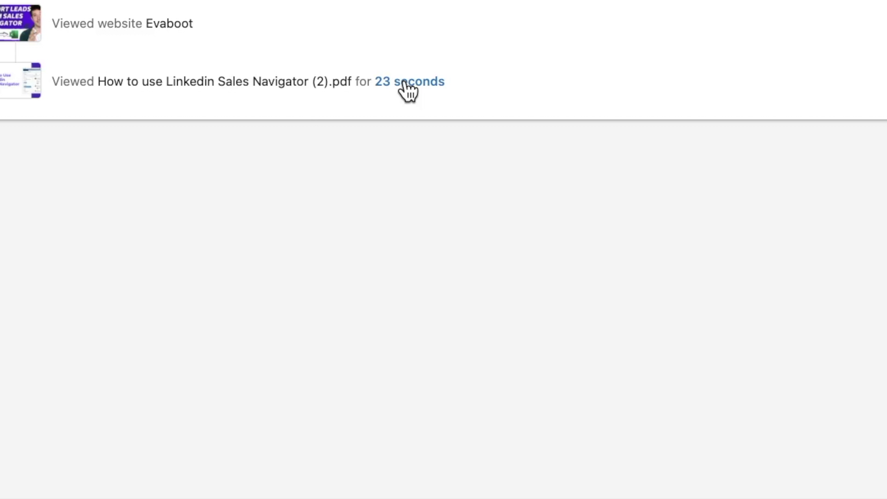
Review the PDF's per-page viewing times in Page breakdown, checking Page 3
click(513, 285)
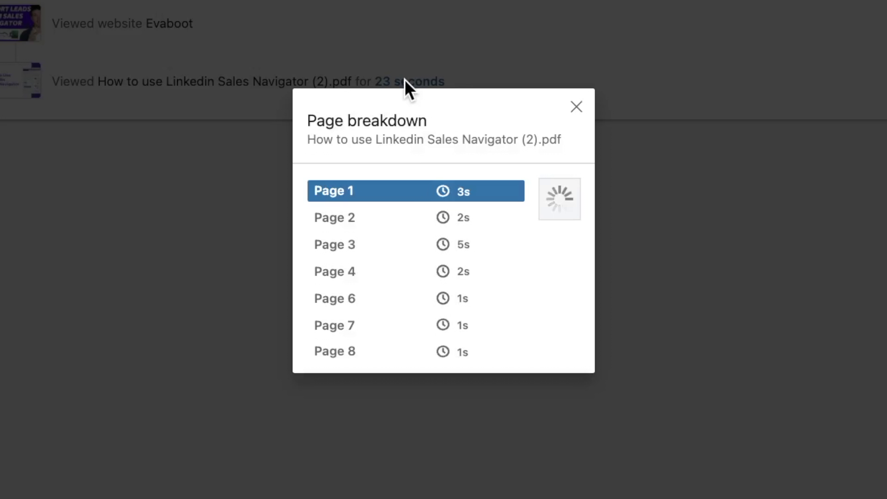
scroll(526, 488, down, 2)
scroll(419, 287, down, 4)
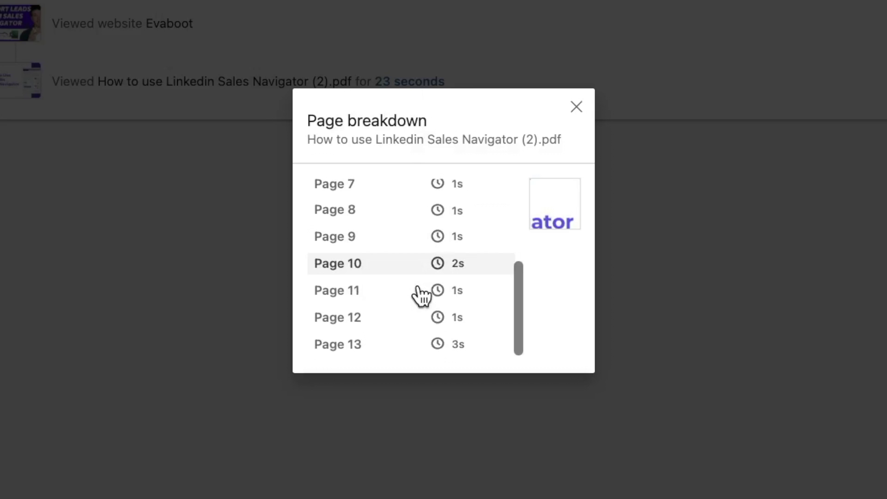
scroll(418, 287, up, 6)
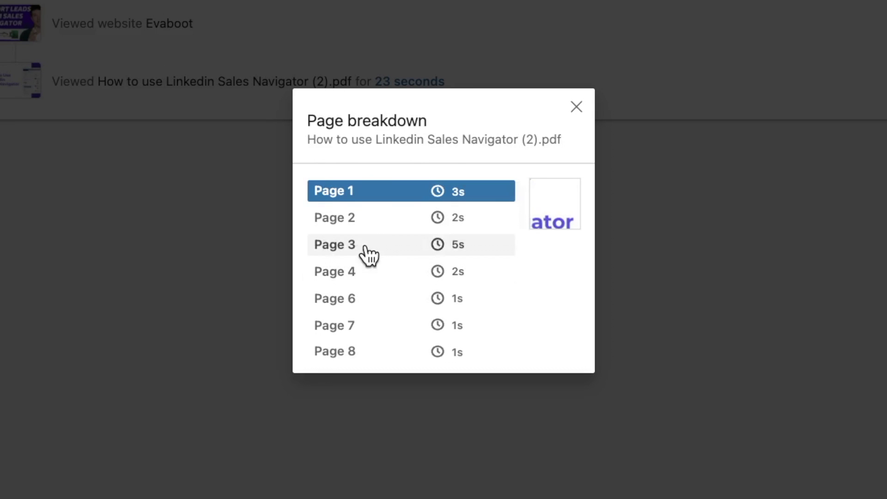
click(473, 250)
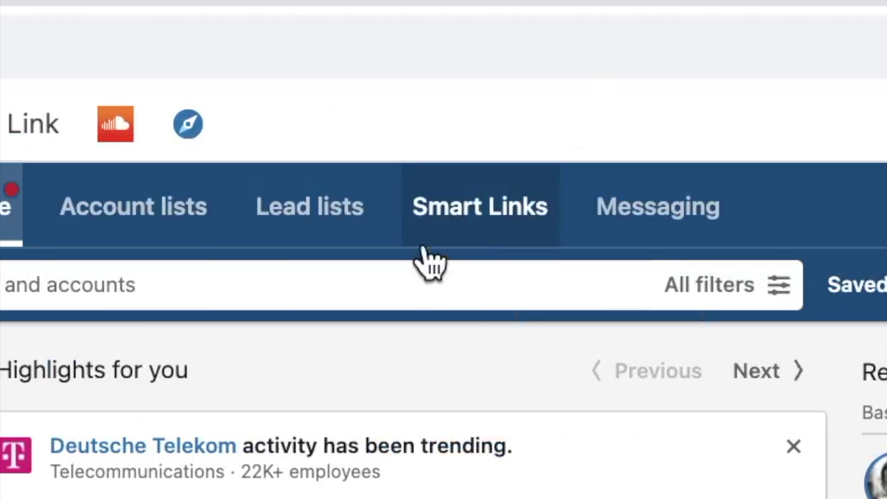
Start a new Smart Link from the Smart Links list and title it 'My First Link'
click(456, 56)
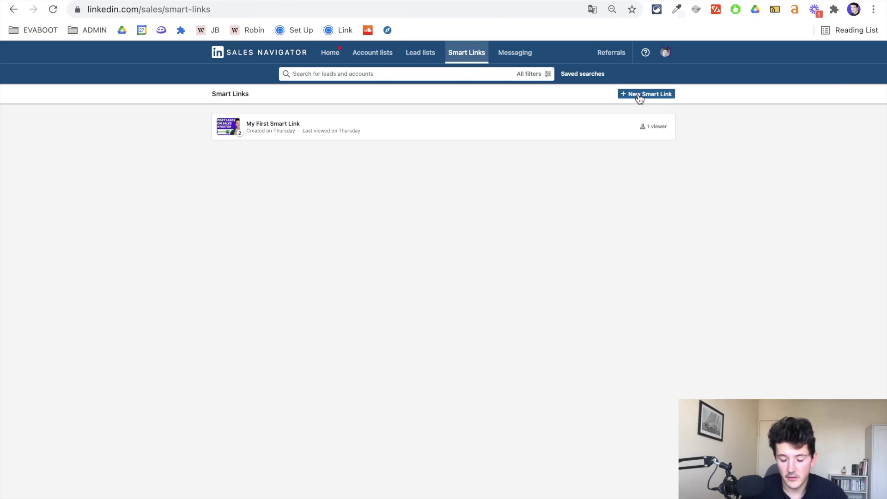
click(639, 95)
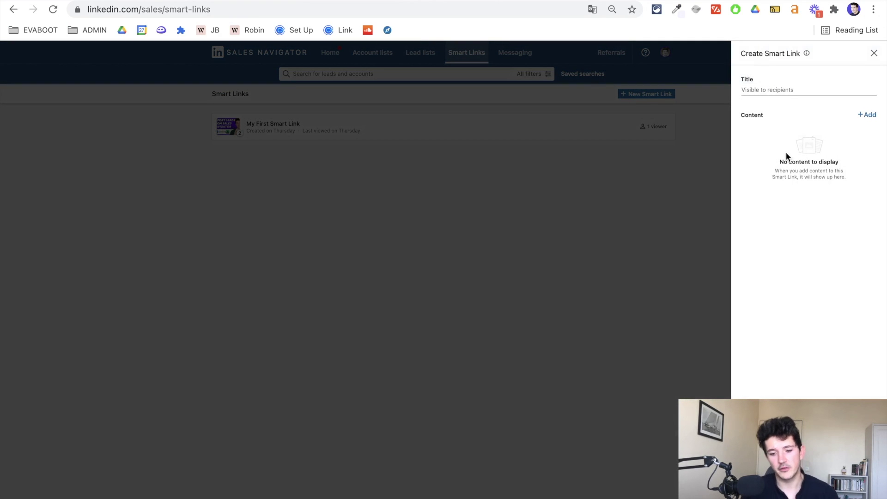
text(My First)
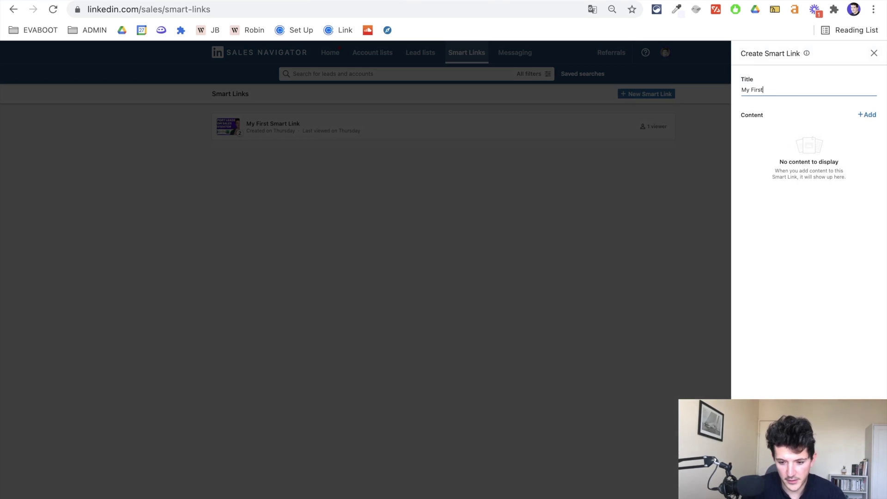
click(859, 115)
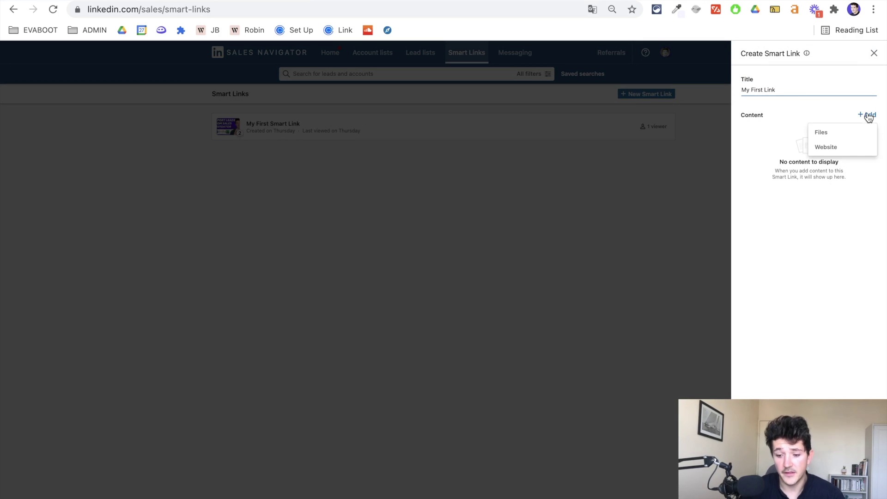
click(827, 147)
text(Evaboot)
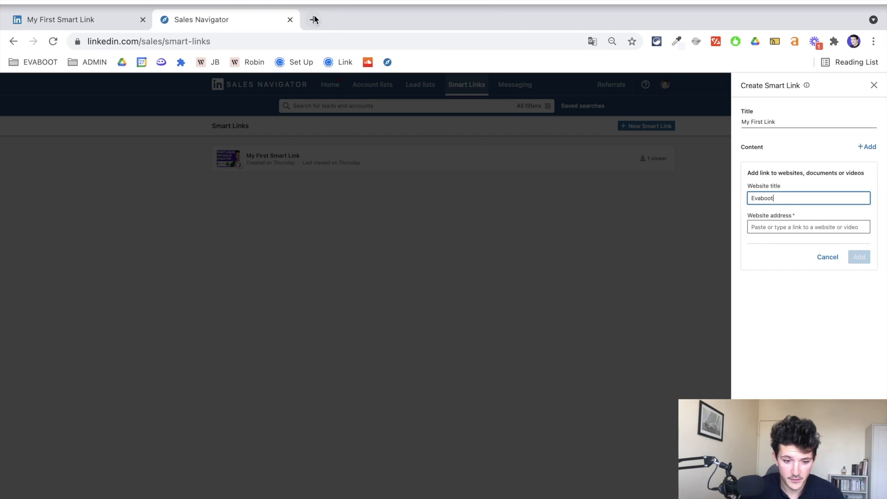
click(313, 18)
text(e)
key(Return)
click(248, 40)
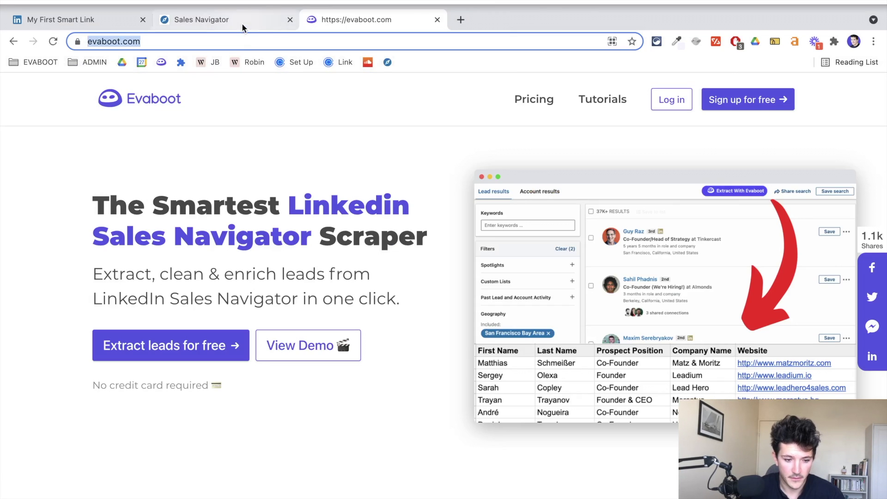
click(61, 19)
click(779, 194)
key(ctrl+v)
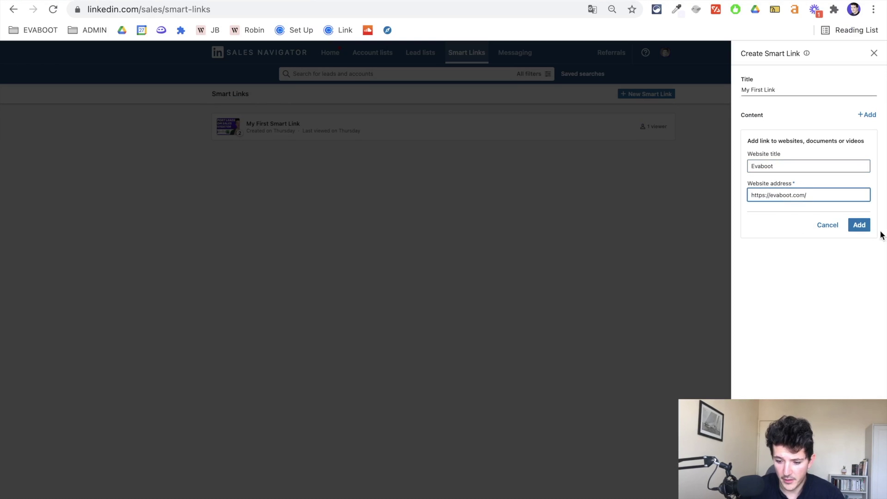
click(863, 226)
Attach the How to use Linkedin Sales Navigator (2).pdf file and create the Smart Link
click(867, 115)
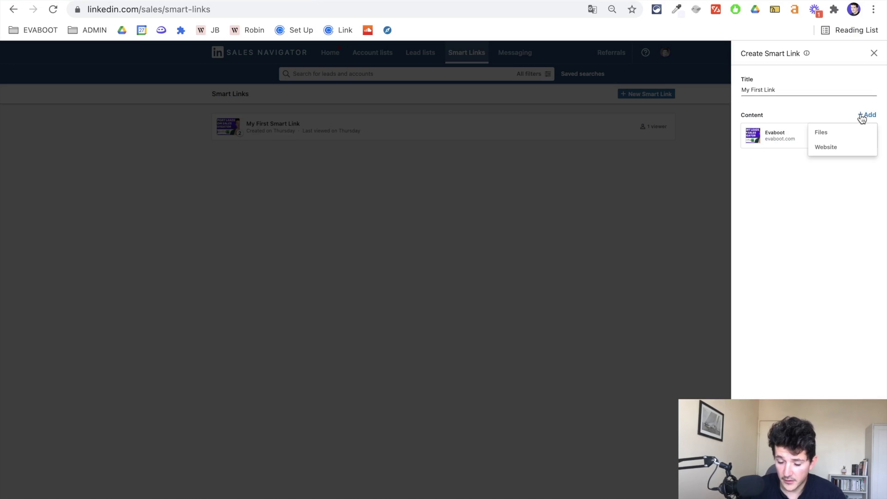
click(840, 139)
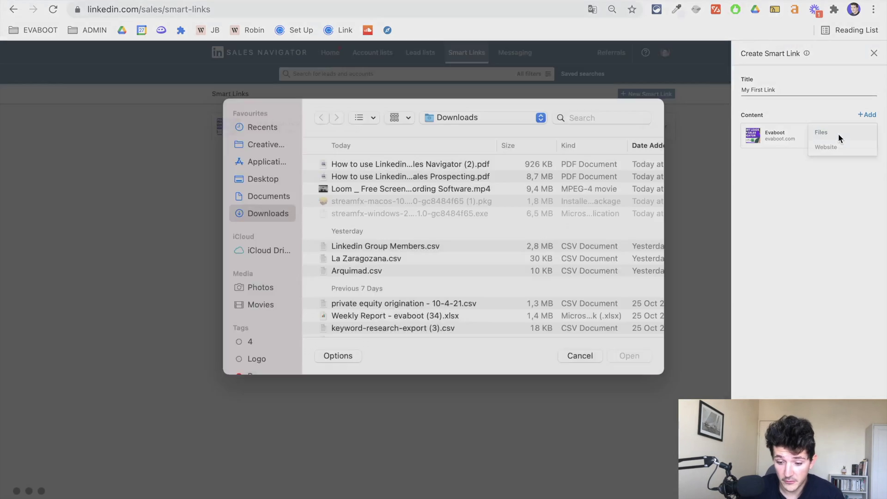
click(638, 368)
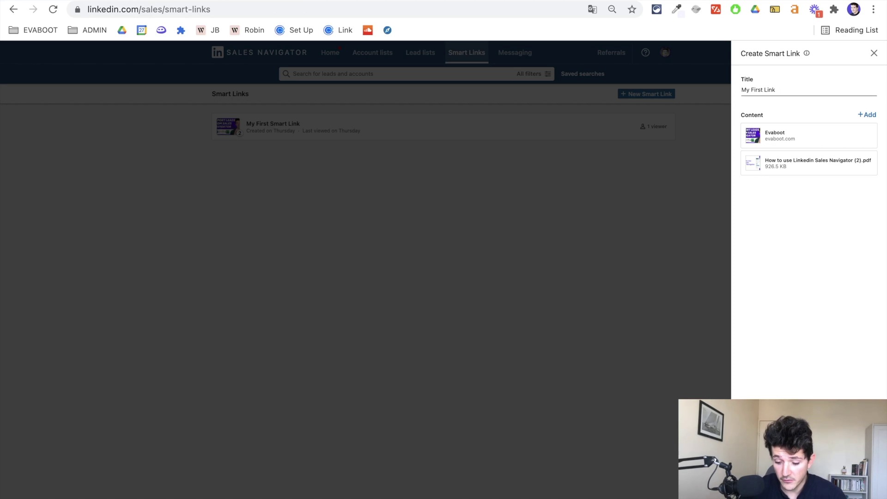
click(857, 483)
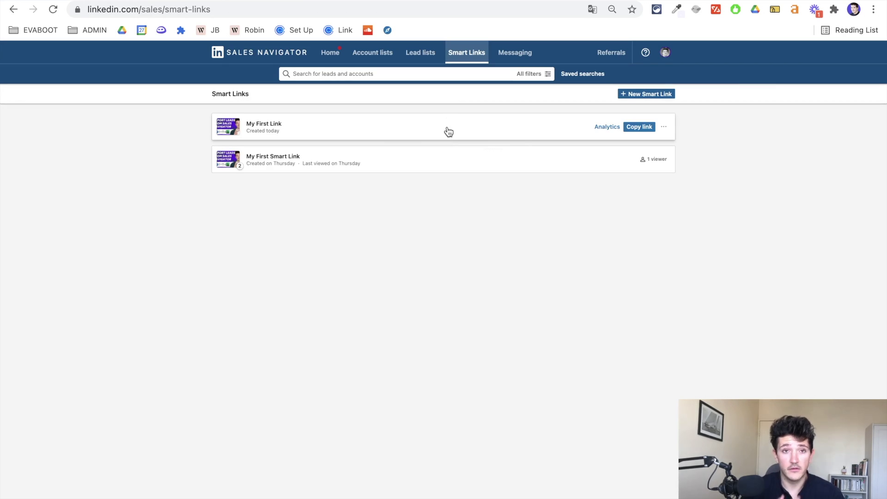
Copy My First Link's URL from its row in the Smart Links list
click(640, 128)
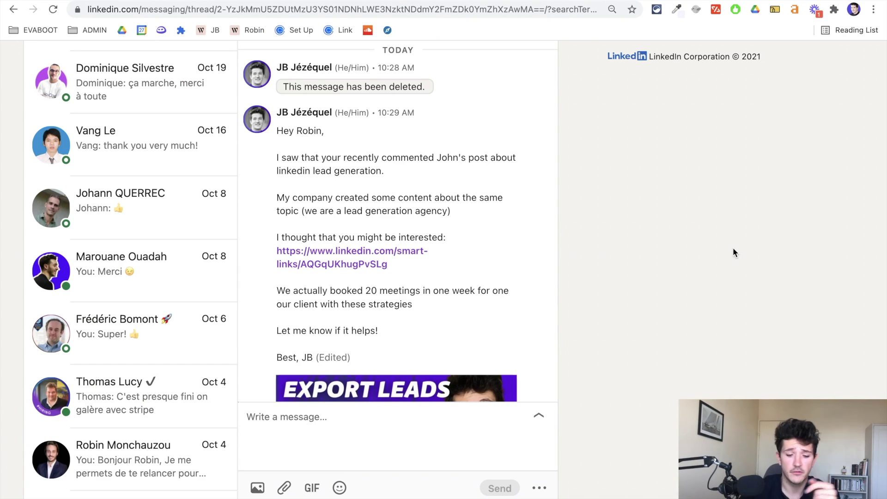
scroll(470, 252, down, 4)
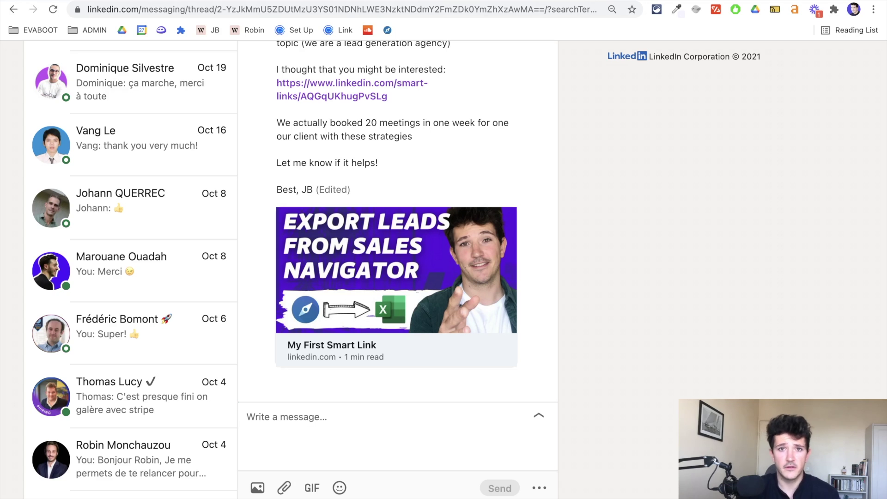
scroll(739, 289, up, 3)
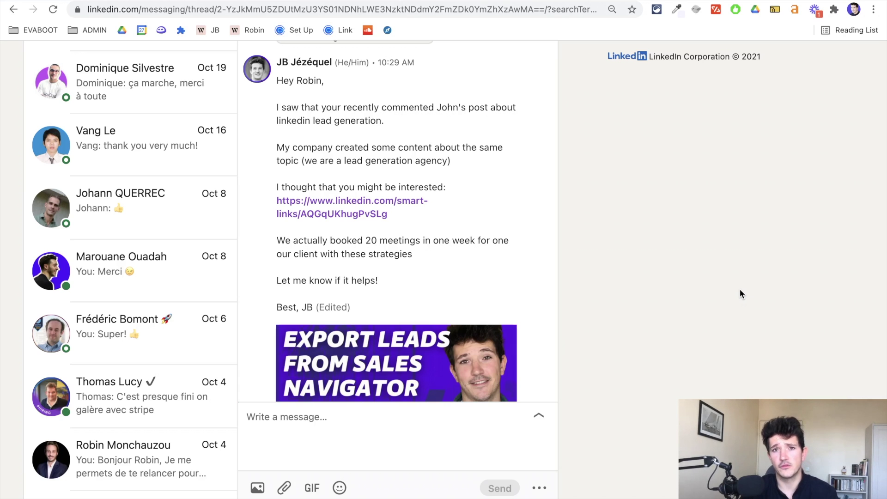
Scroll through the Gmail 'LinkedIn Post' email carrying the smart-link message
mouse_move(428, 303)
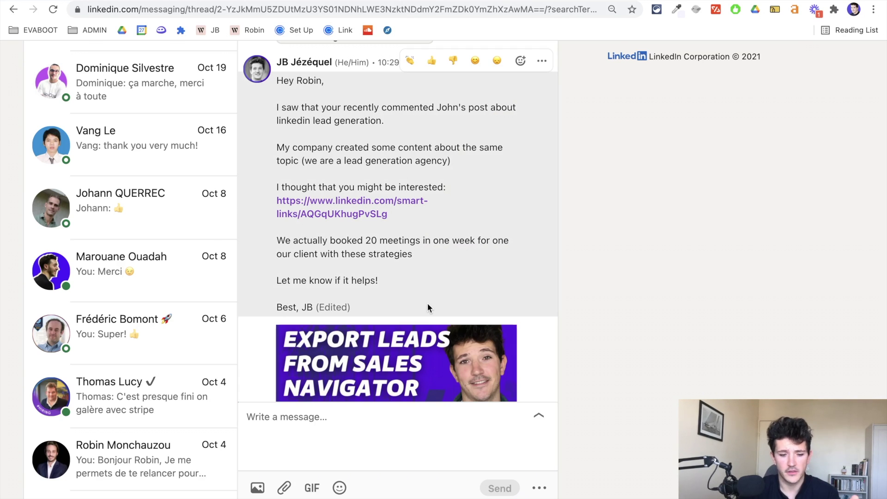
scroll(428, 303, down, 1)
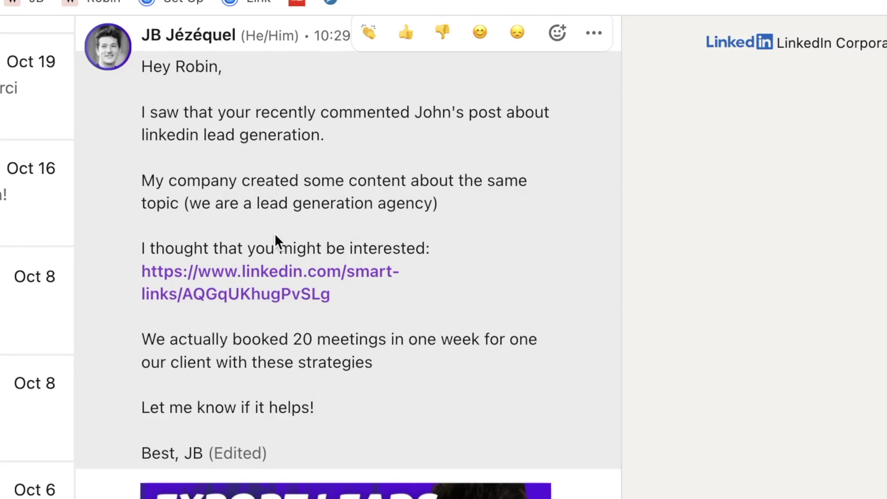
scroll(275, 232, down, 1)
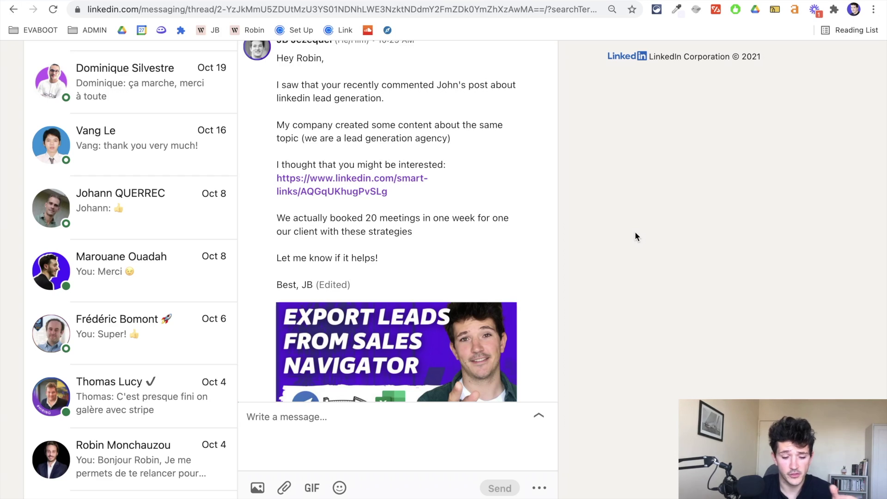
scroll(506, 233, down, 1)
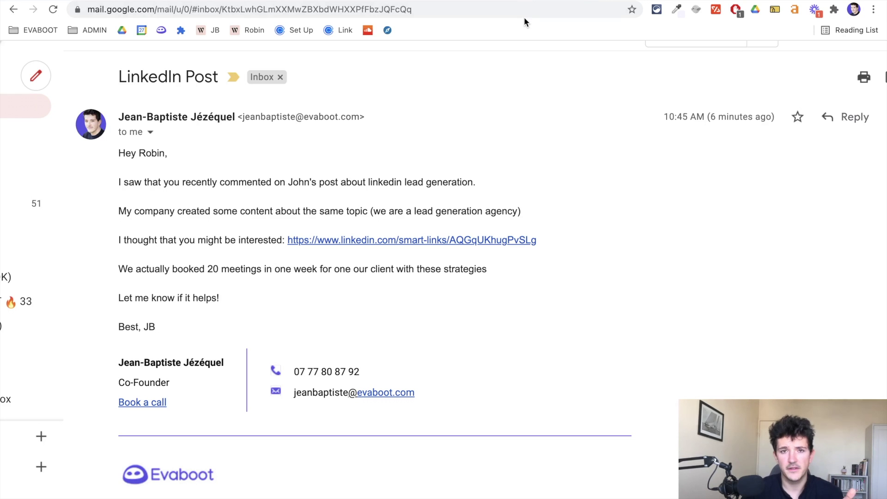
Switch to the My First Smart Link analytics page showing one 29-second viewer
click(523, 1)
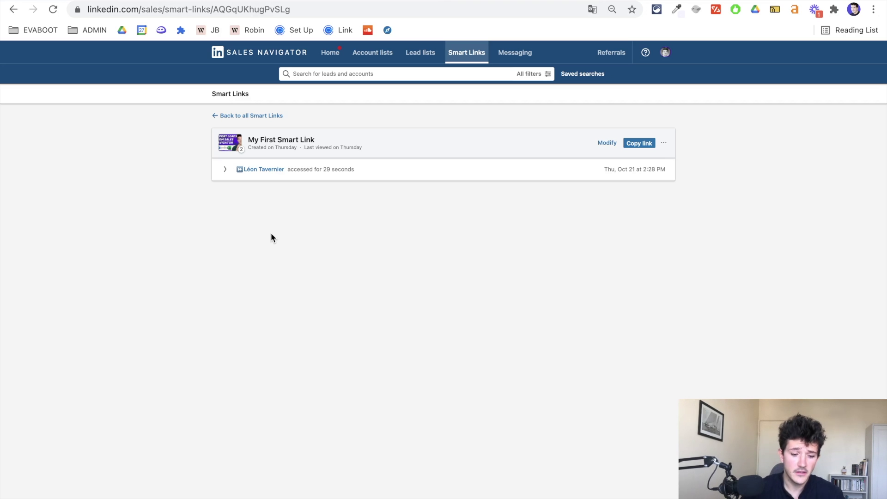
Expand the viewer's row to list the website and PDF they viewed
mouse_move(271, 175)
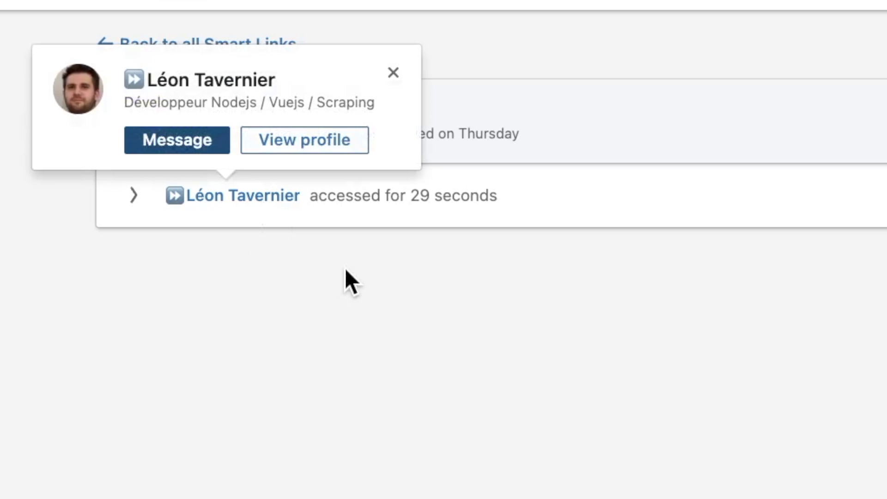
click(402, 195)
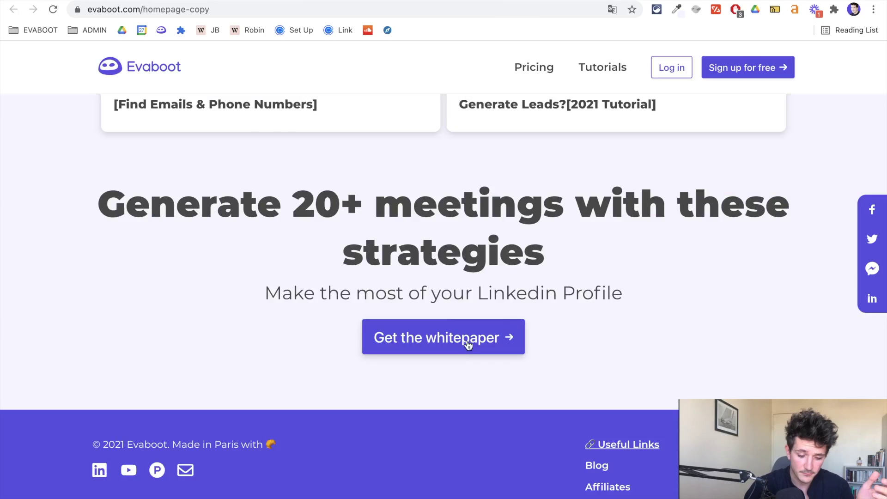
Open the whitepaper offered on the Evaboot page via Get the whitepaper
click(467, 340)
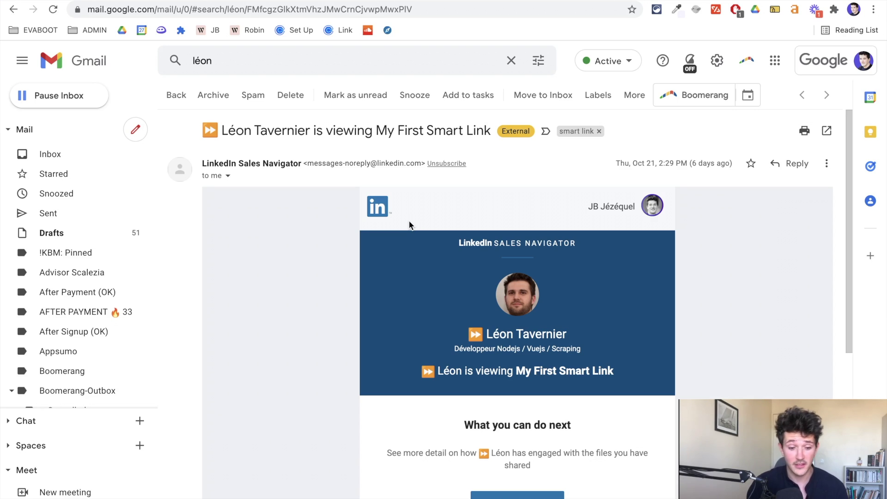
Open My First Smart Link's viewer activity from the Gmail notification's View activity button
scroll(409, 225, down, 1)
scroll(410, 225, up, 1)
scroll(409, 225, down, 3)
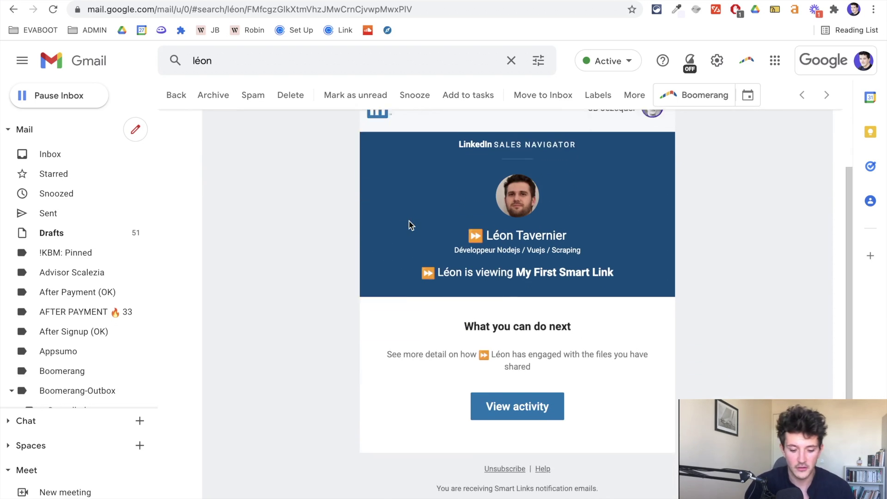
click(516, 400)
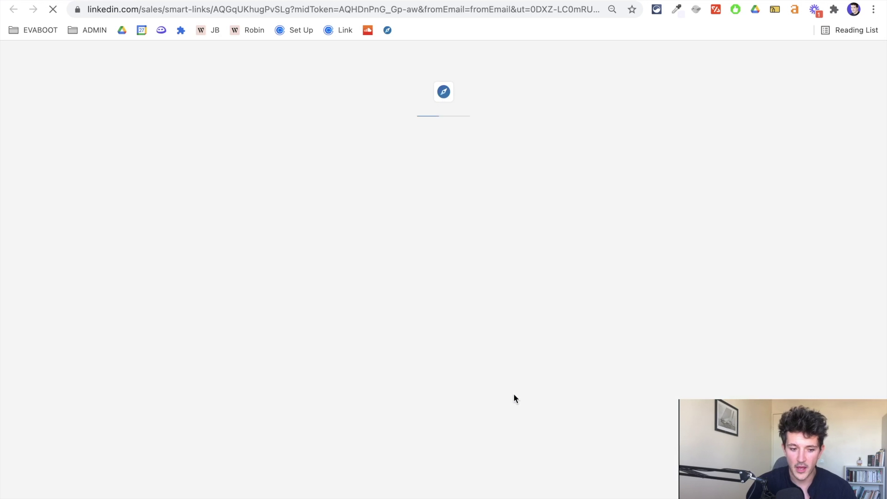